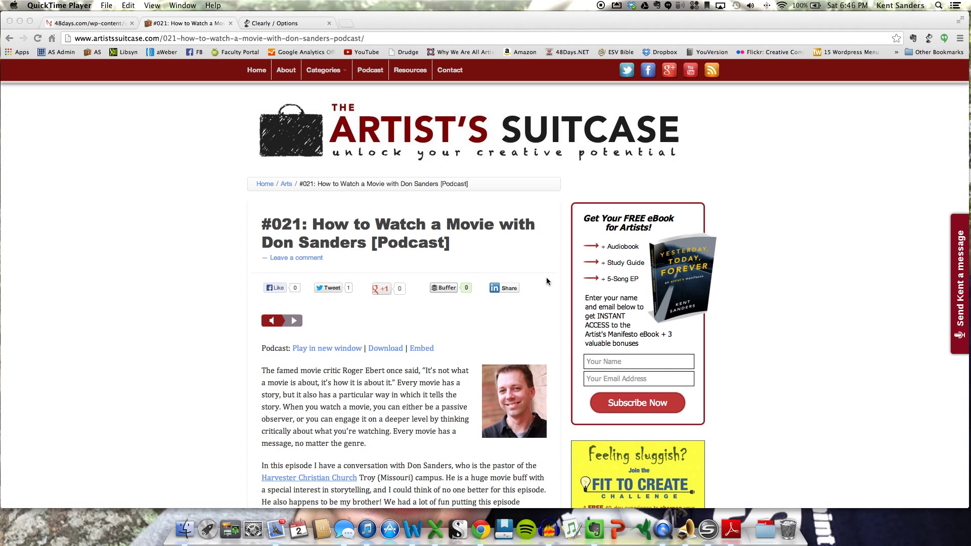
# - Open a new Chrome tab on the Google start page
pyautogui.click(346, 24)
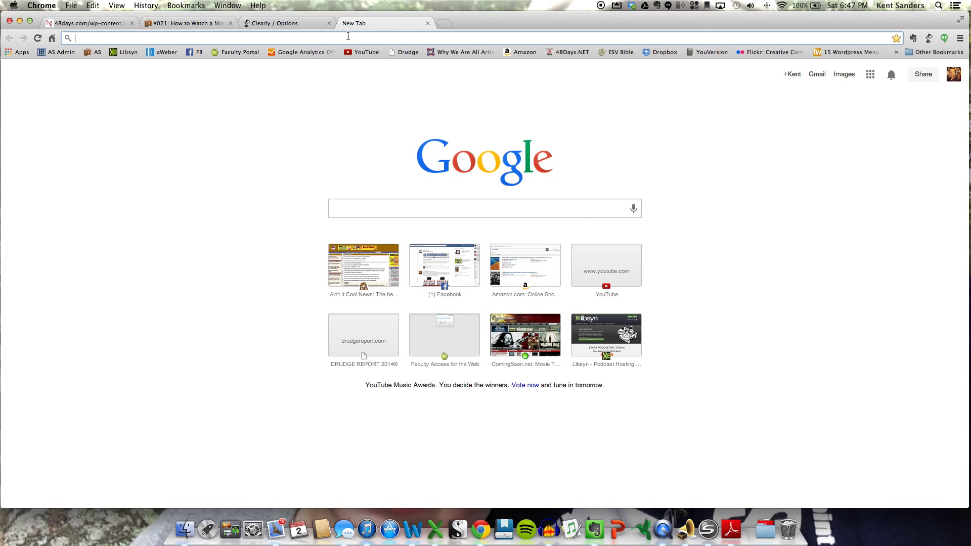
# - Visit evernote.com/clearly, glance at the other-browser download options, then close that tab
pyautogui.write('ever')
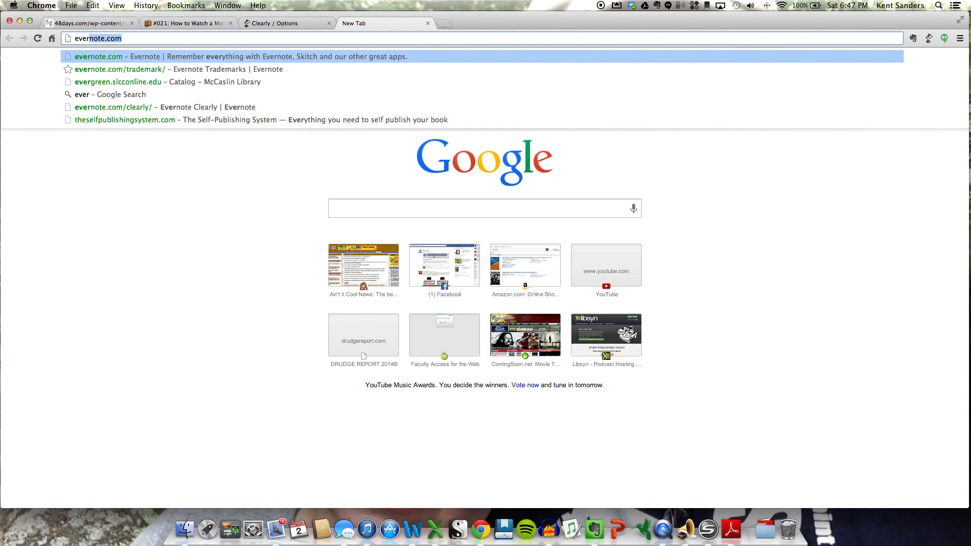
pyautogui.write('note.com')
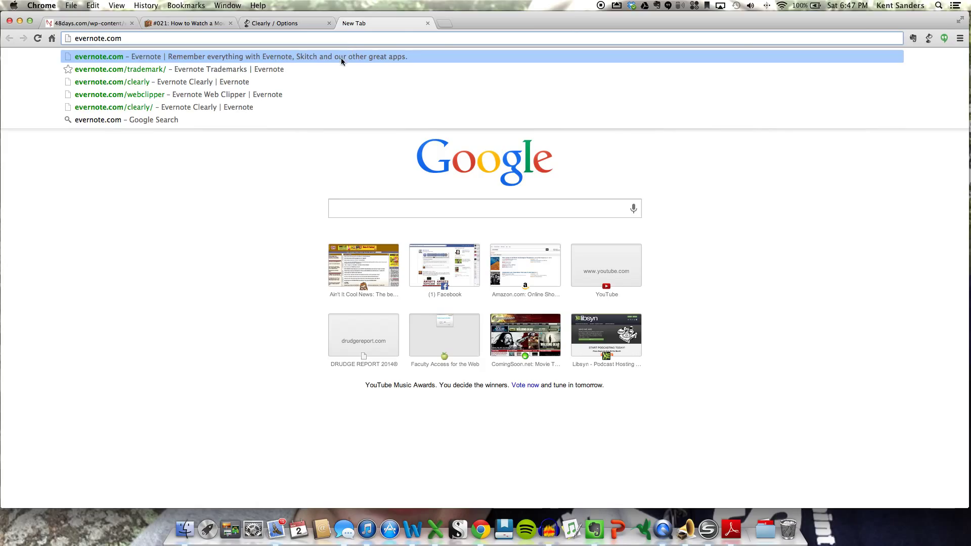
pyautogui.click(336, 81)
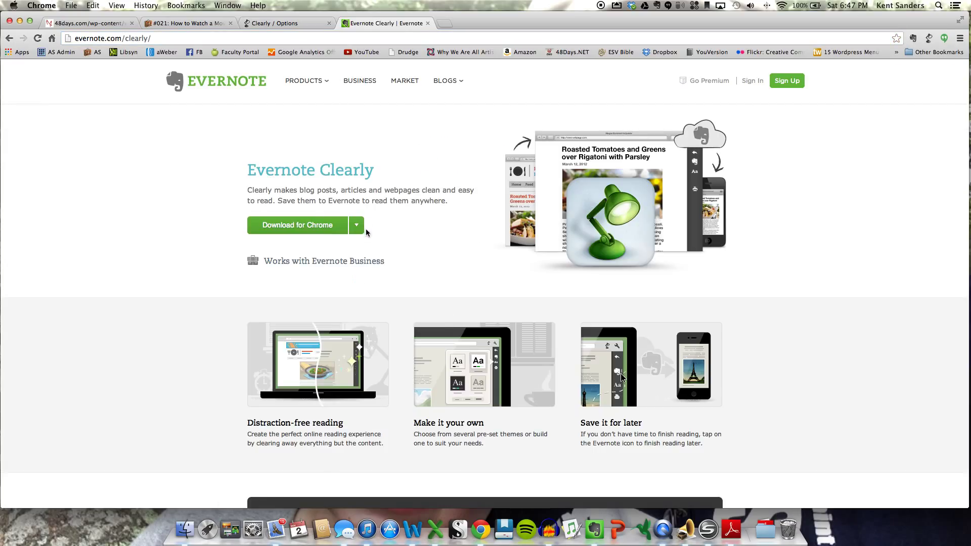
pyautogui.click(356, 226)
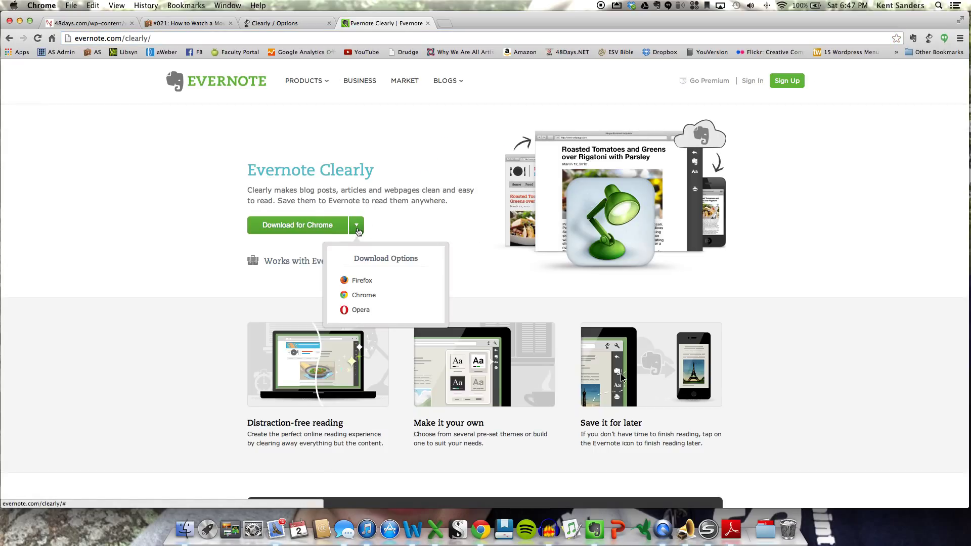
pyautogui.click(358, 230)
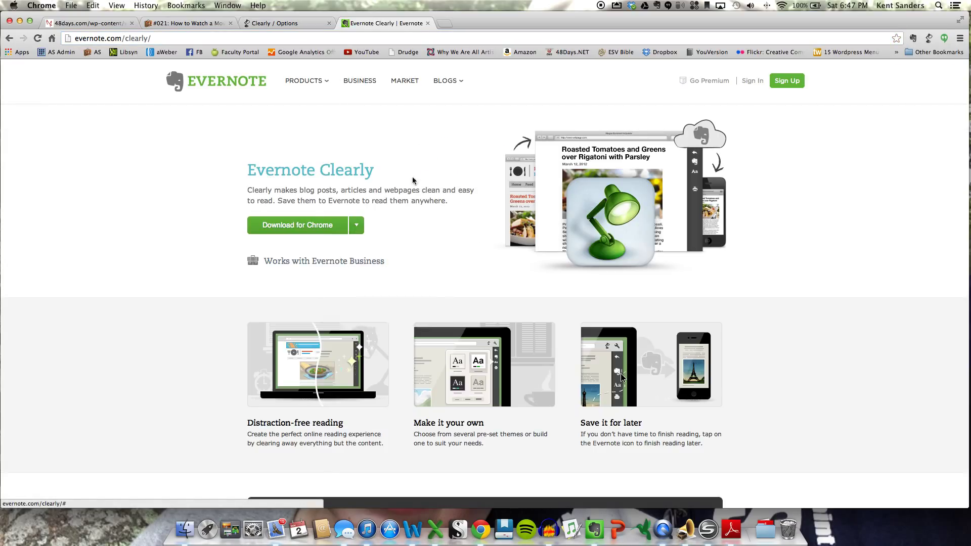
pyautogui.click(428, 23)
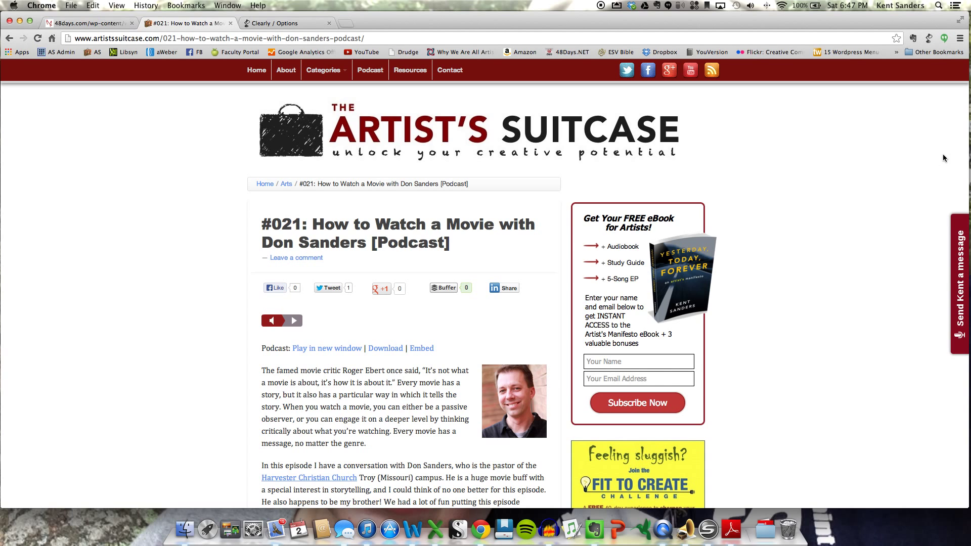
# - Show the How to Watch a Movie post in Clearly's reading view, scroll it, and clip it to Evernote
pyautogui.click(929, 39)
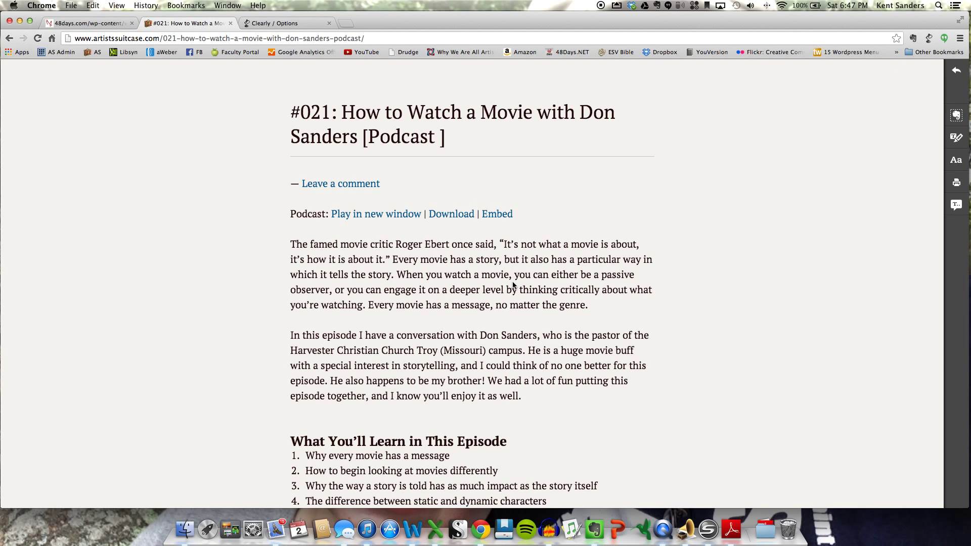
pyautogui.scroll(-6, 512, 284)
pyautogui.scroll(5, 513, 282)
pyautogui.scroll(-10, 513, 283)
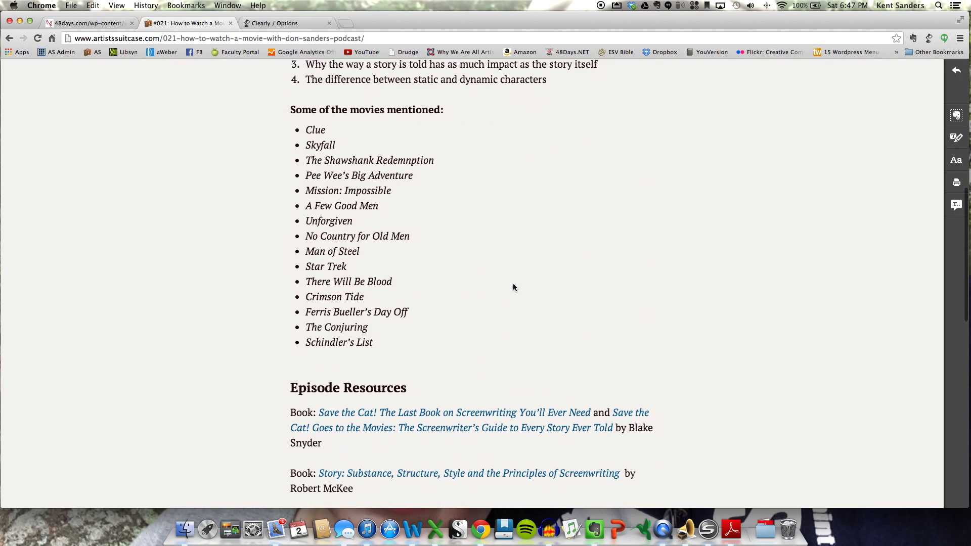
pyautogui.scroll(10, 513, 282)
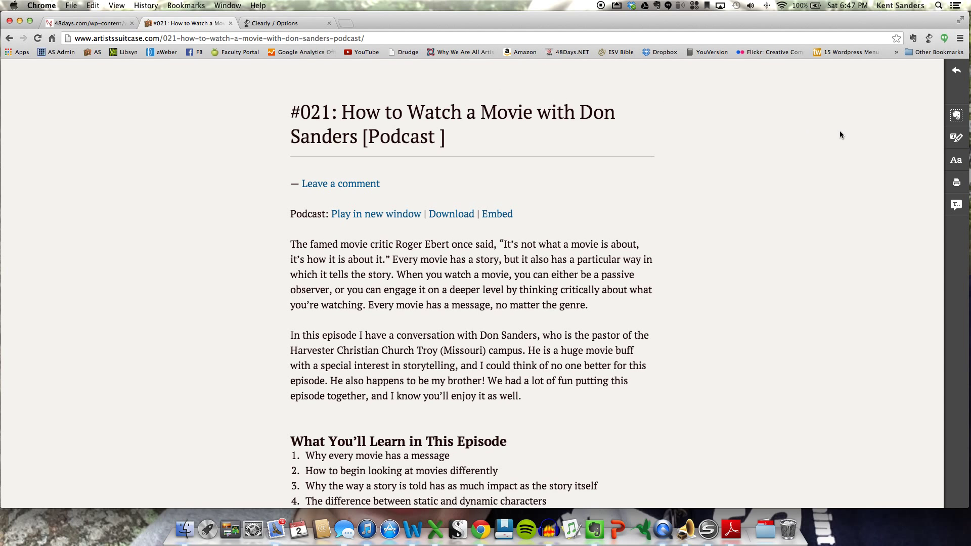
pyautogui.scroll(-5, 643, 204)
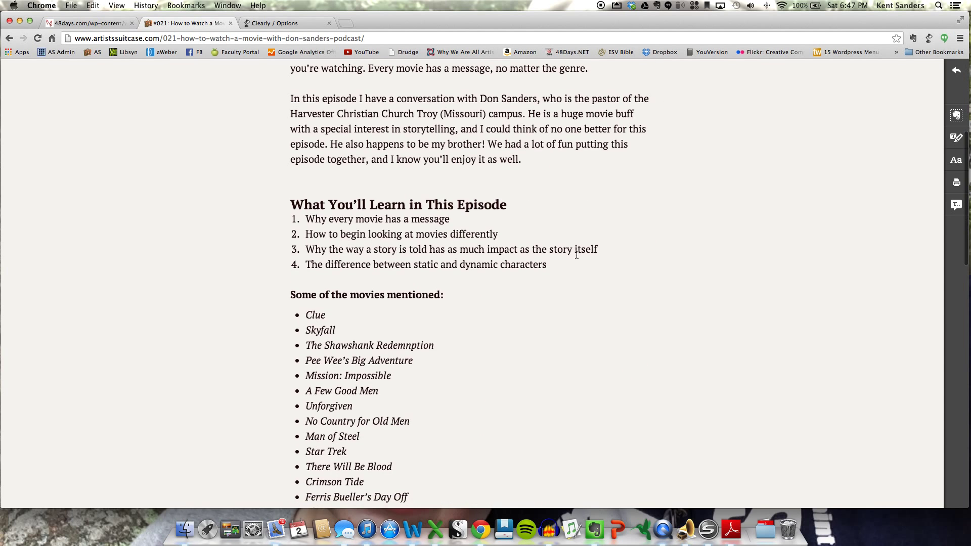
pyautogui.scroll(5, 758, 152)
pyautogui.click(956, 116)
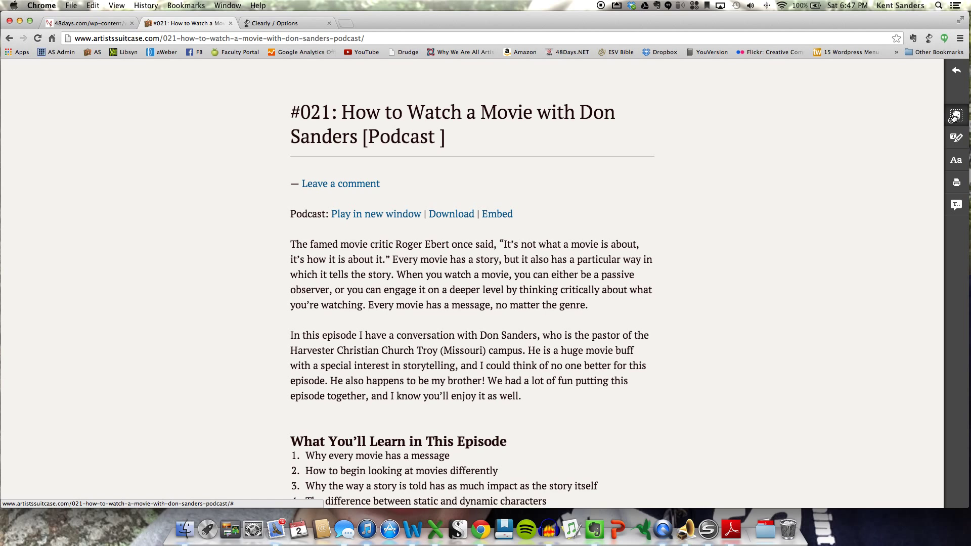
pyautogui.rightClick(928, 39)
# - In Clearly's general options, switch Smart Filing on and then back off
pyautogui.click(912, 61)
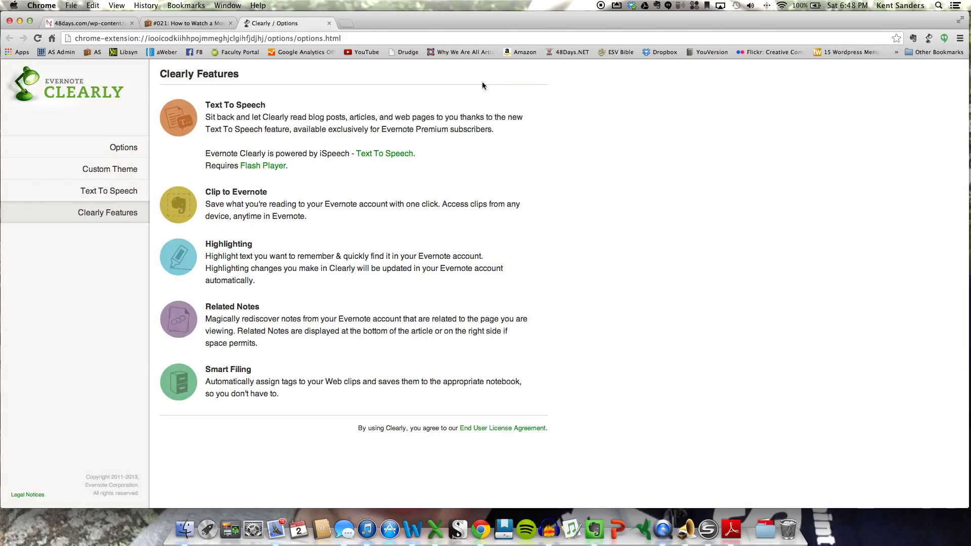
pyautogui.click(90, 148)
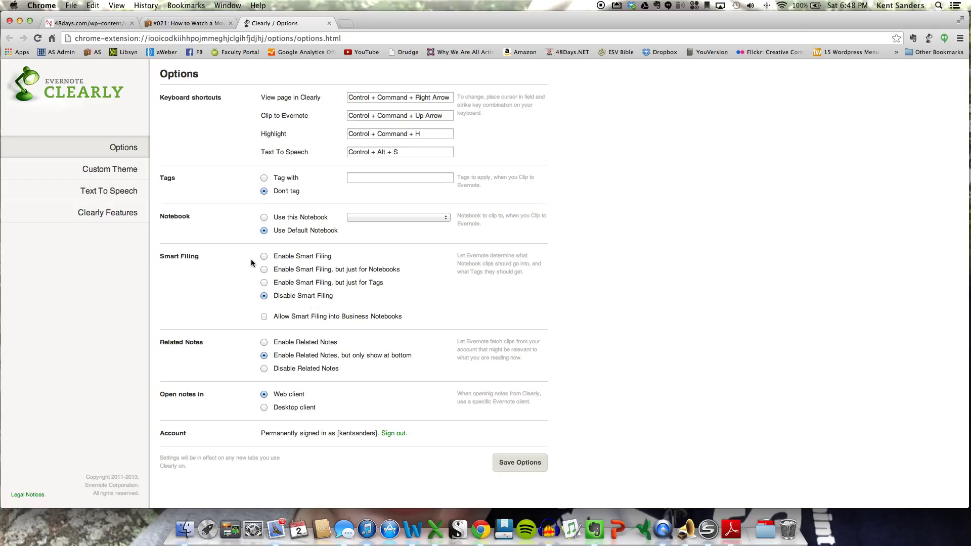
pyautogui.click(264, 257)
pyautogui.click(264, 297)
# - Browse the notebook list, keep Use Default Notebook, and view the Custom Theme settings
pyautogui.click(264, 218)
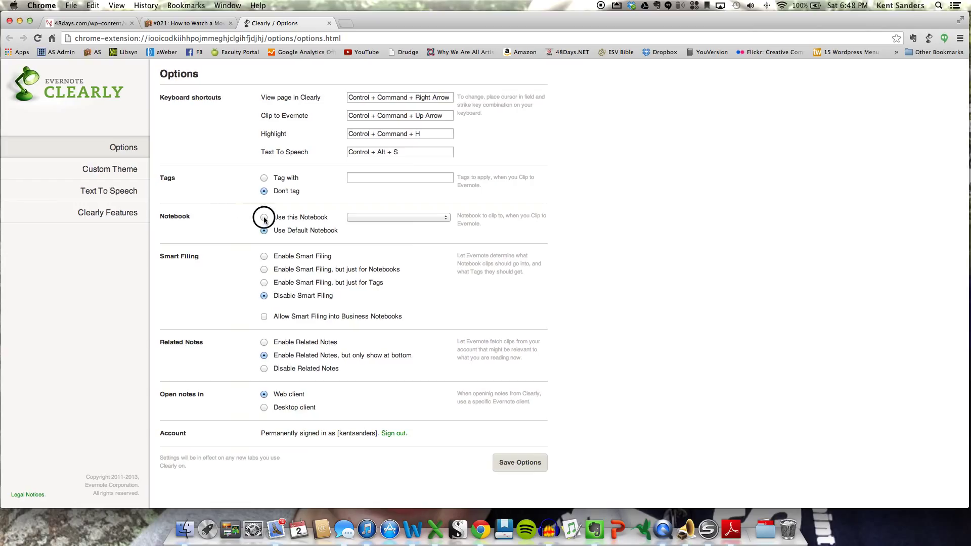
pyautogui.click(412, 221)
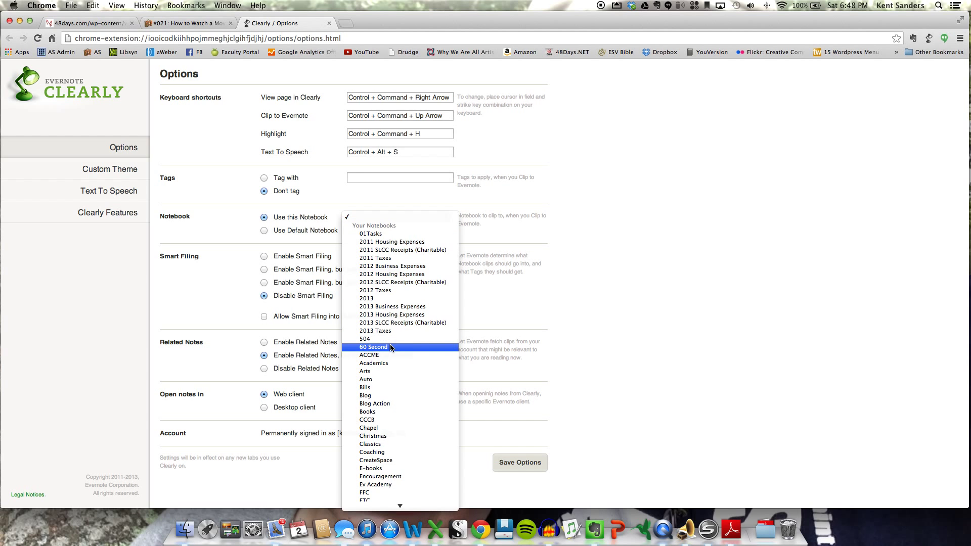
pyautogui.scroll(-10, 390, 346)
pyautogui.scroll(5, 390, 345)
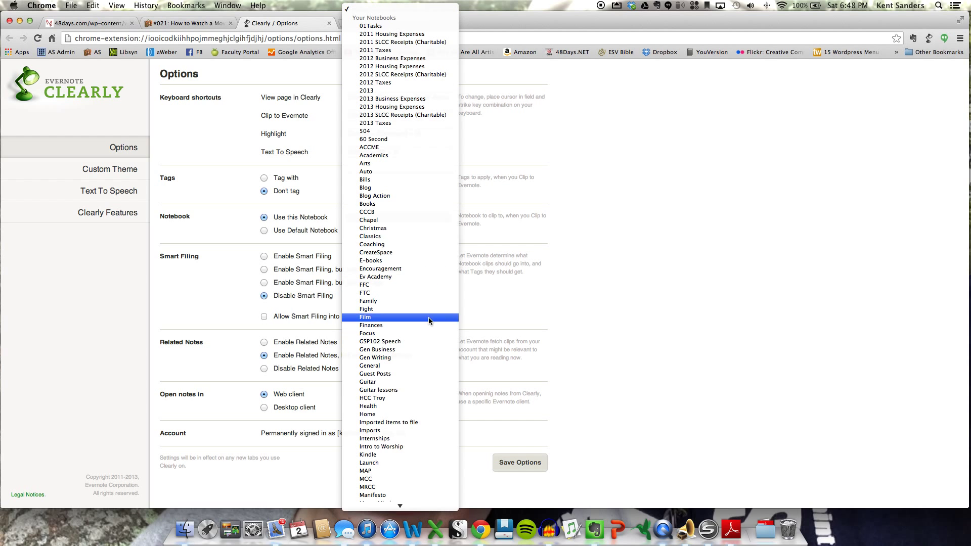
pyautogui.click(598, 250)
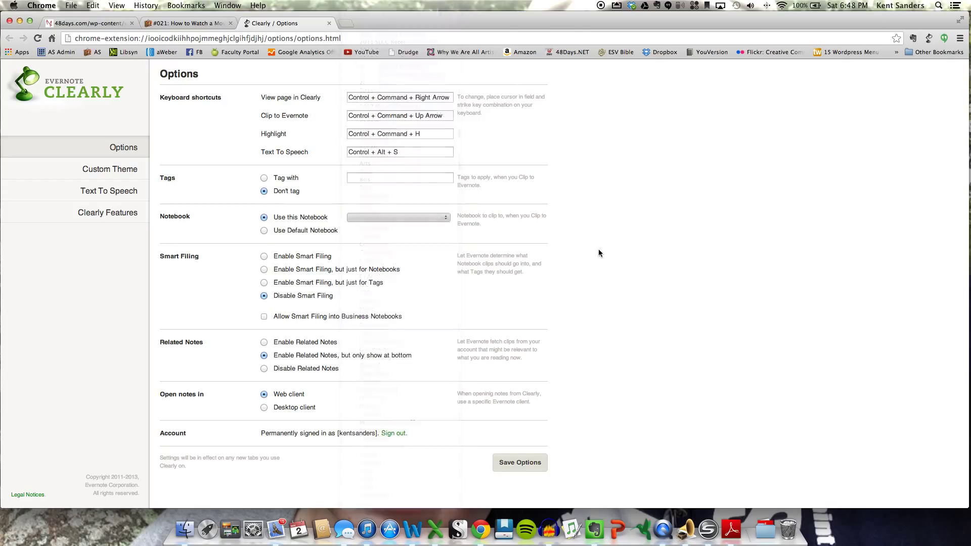
pyautogui.click(264, 231)
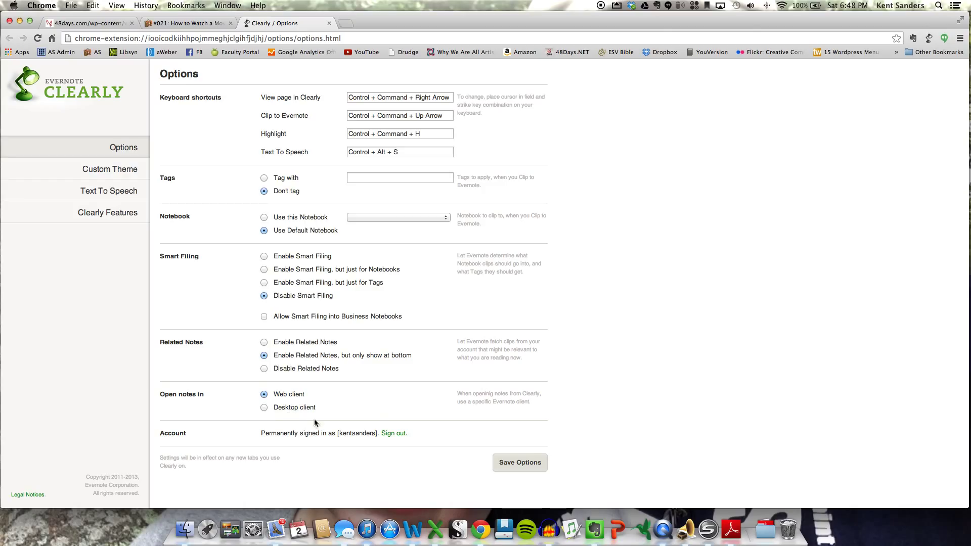
pyautogui.click(111, 178)
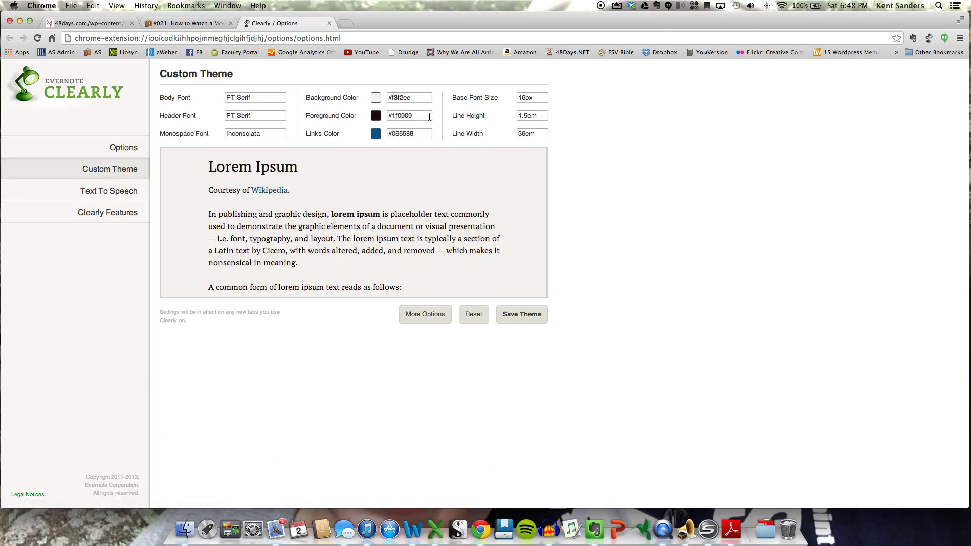
# - Look over the Text To Speech and Clearly Features pages, then return to the article tab
pyautogui.click(93, 195)
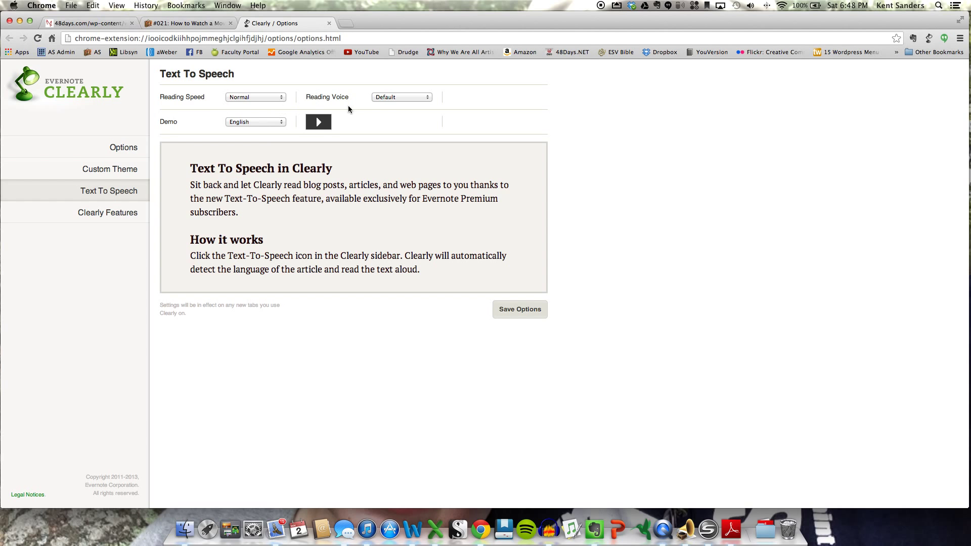
pyautogui.click(135, 214)
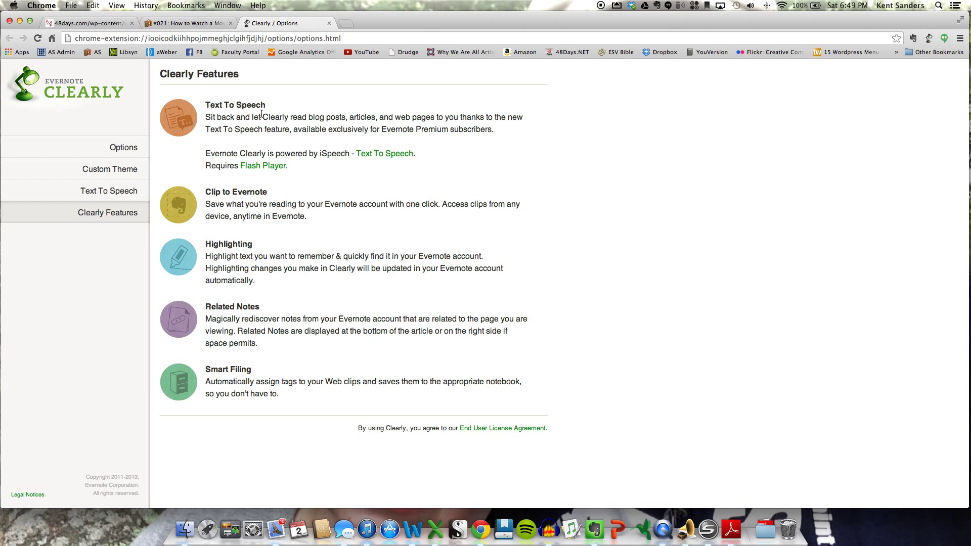
pyautogui.click(204, 25)
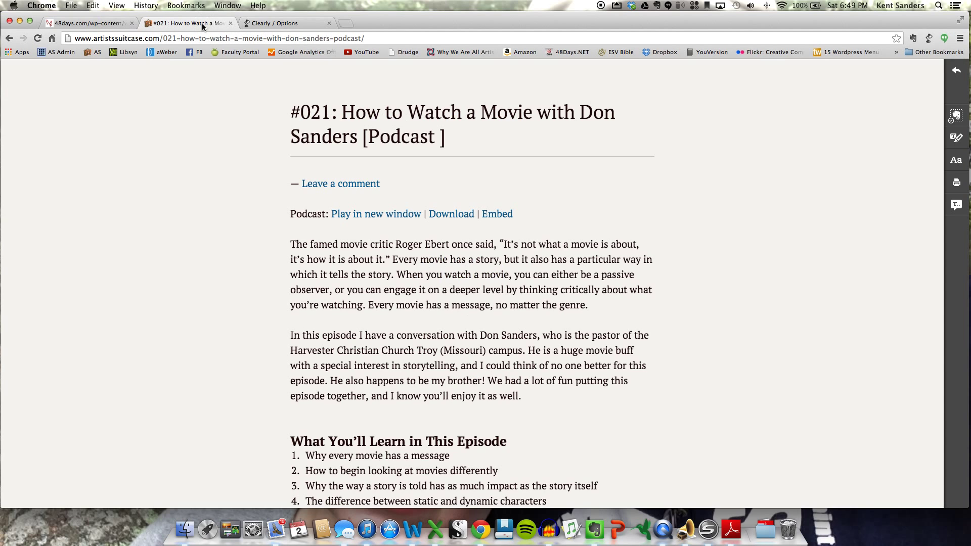
# - Highlight the paragraphs starting 'The famed movie critic' and 'In this episode'
pyautogui.click(956, 138)
pyautogui.moveTo(292, 242); pyautogui.dragTo(587, 306)
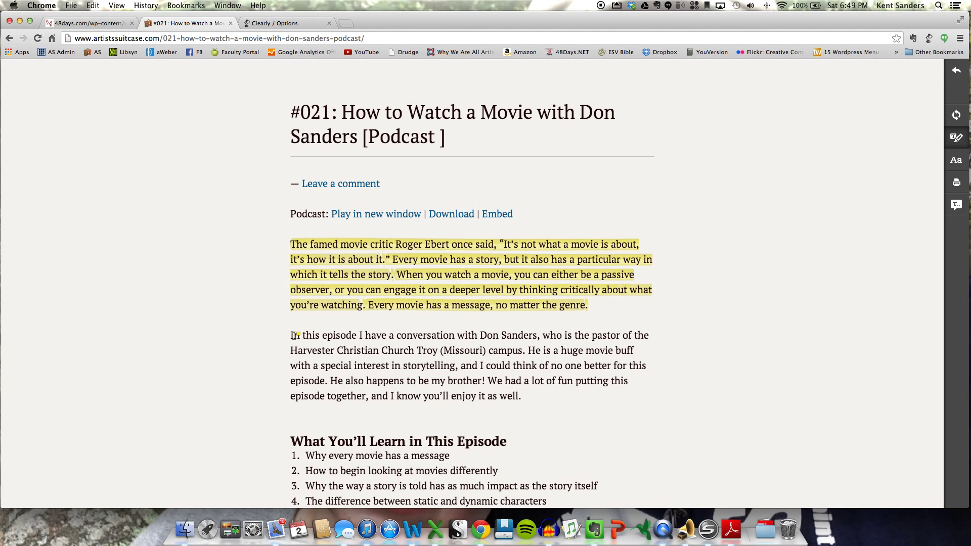
pyautogui.moveTo(295, 335); pyautogui.dragTo(532, 398)
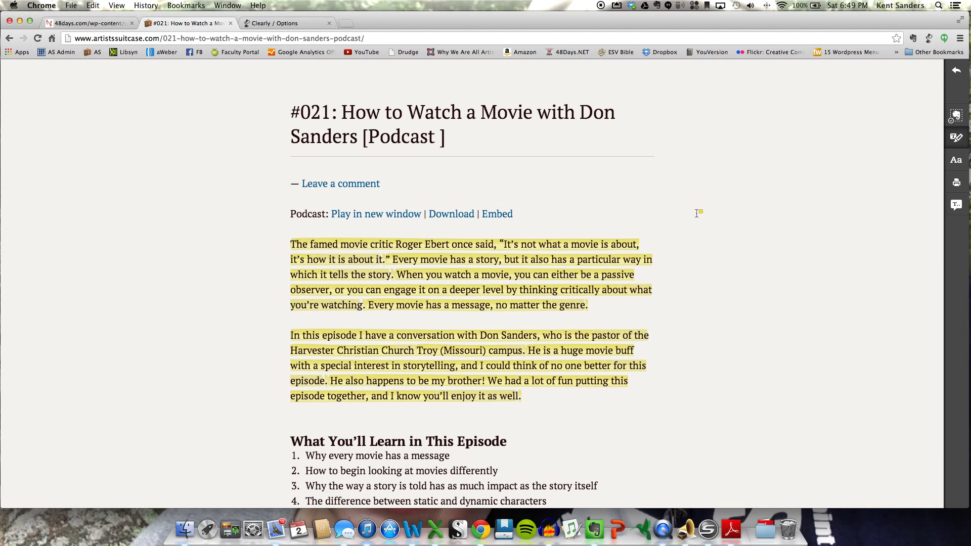
pyautogui.scroll(-5, 686, 275)
pyautogui.scroll(5, 686, 276)
# - Style the article with the Night Owl theme and large text, then open its print preview
pyautogui.click(955, 161)
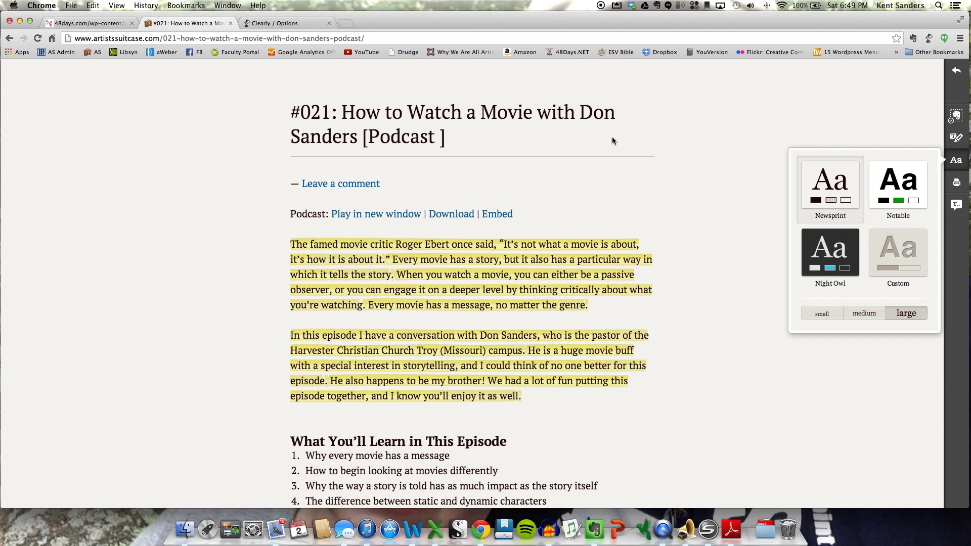
pyautogui.click(912, 186)
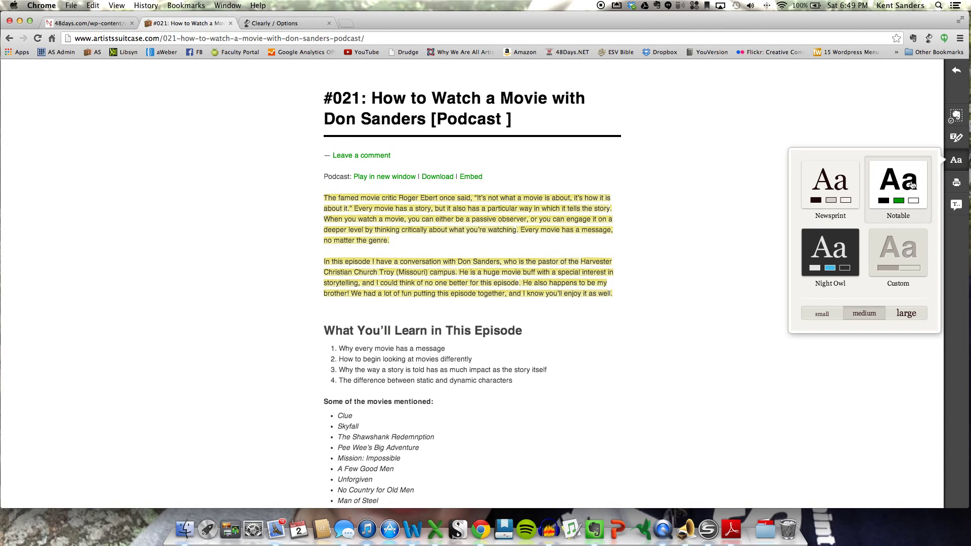
pyautogui.click(830, 252)
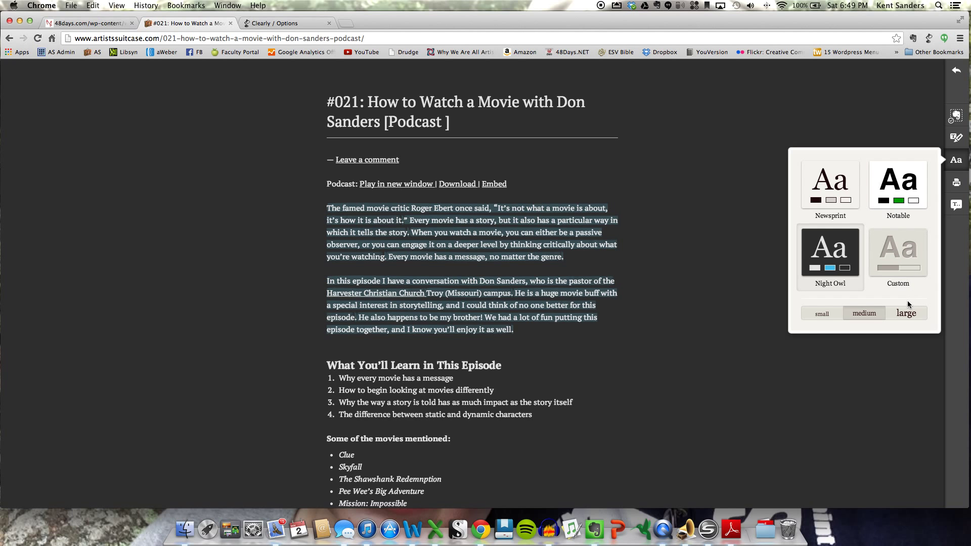
pyautogui.click(820, 320)
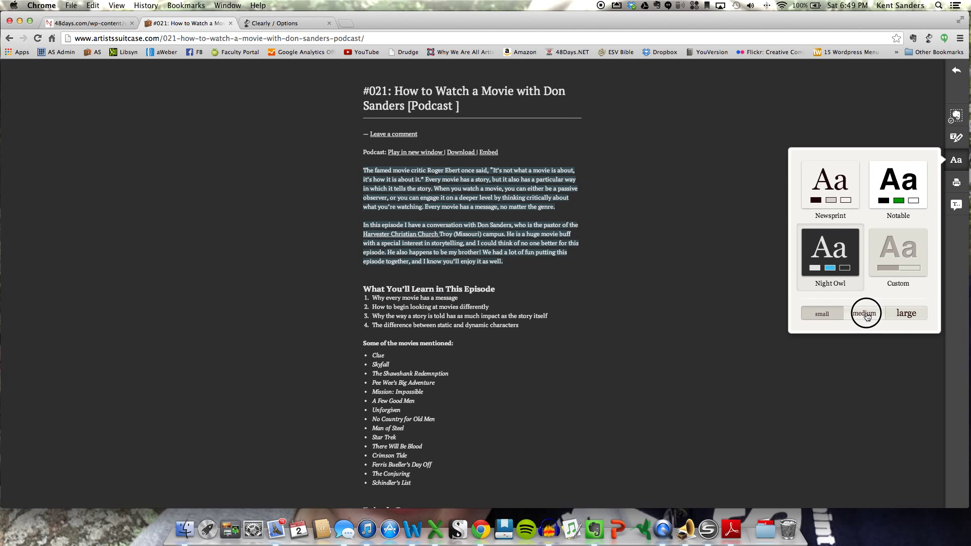
pyautogui.click(866, 315)
pyautogui.click(903, 317)
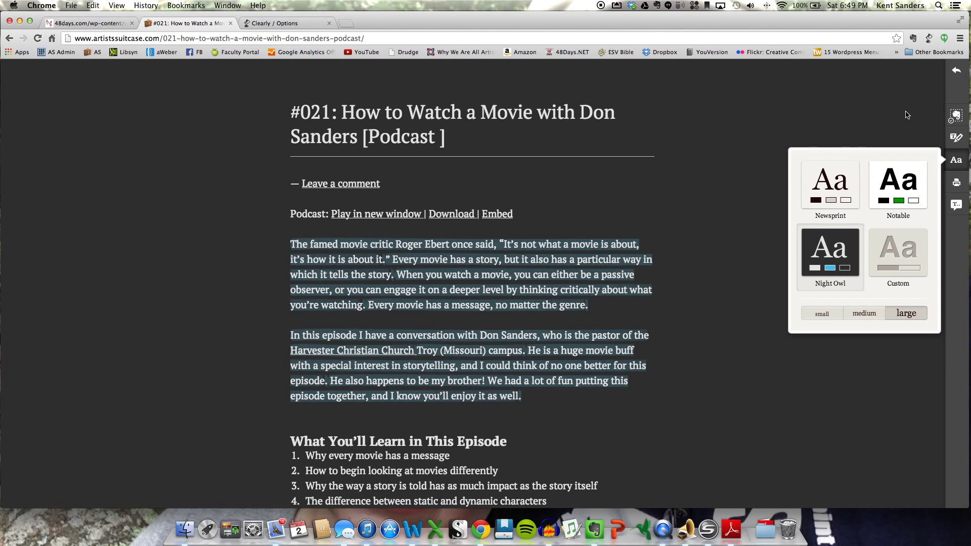
pyautogui.click(956, 182)
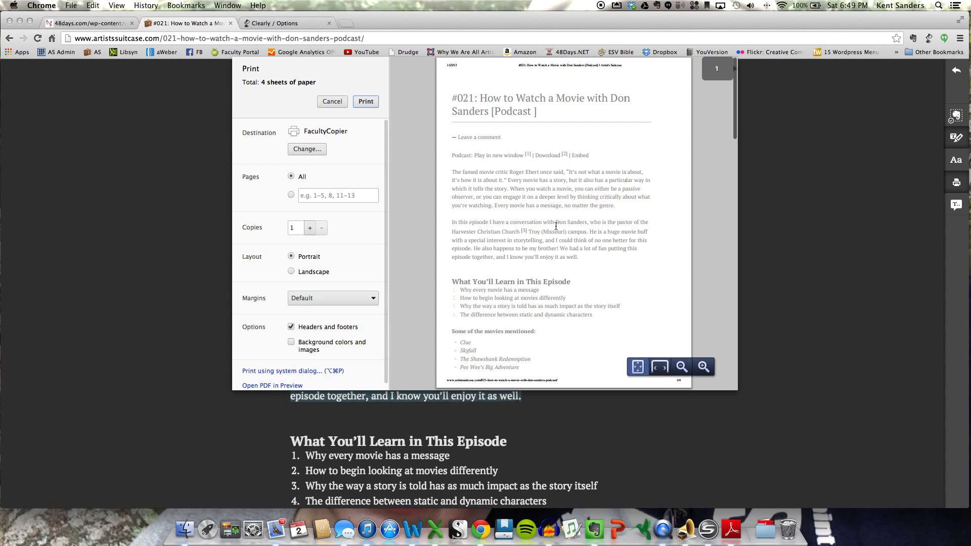
pyautogui.scroll(-5, 554, 234)
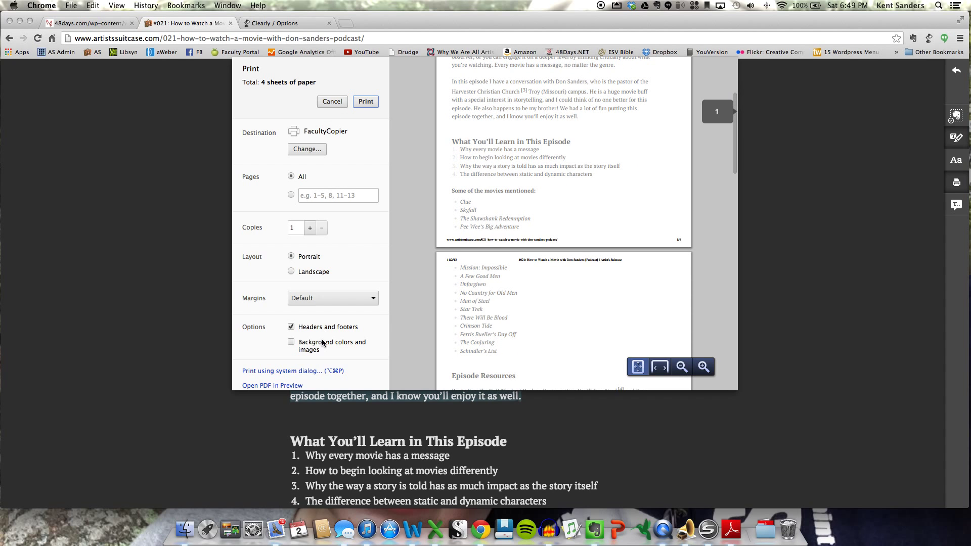
pyautogui.click(332, 101)
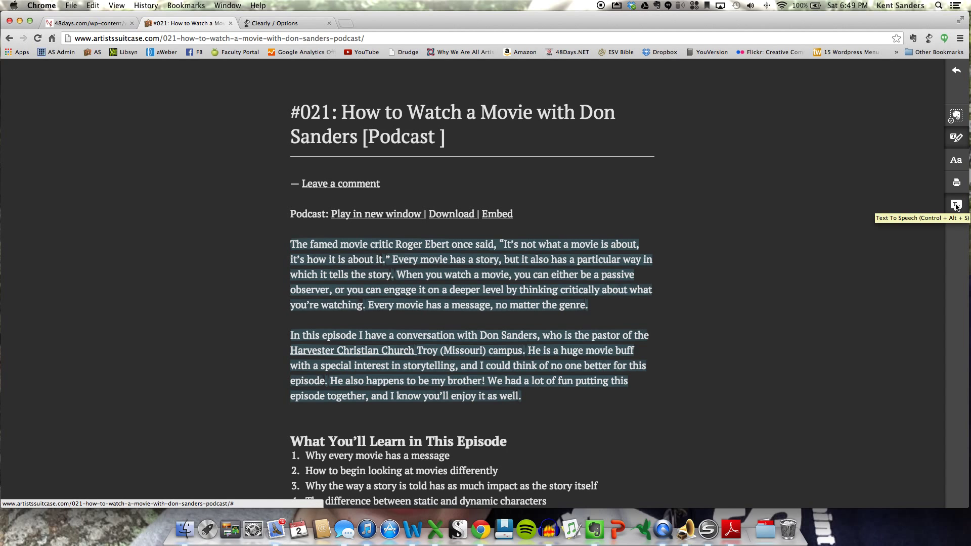
# - Have text-to-speech read the article from its title, pausing it in the first paragraph
pyautogui.click(956, 206)
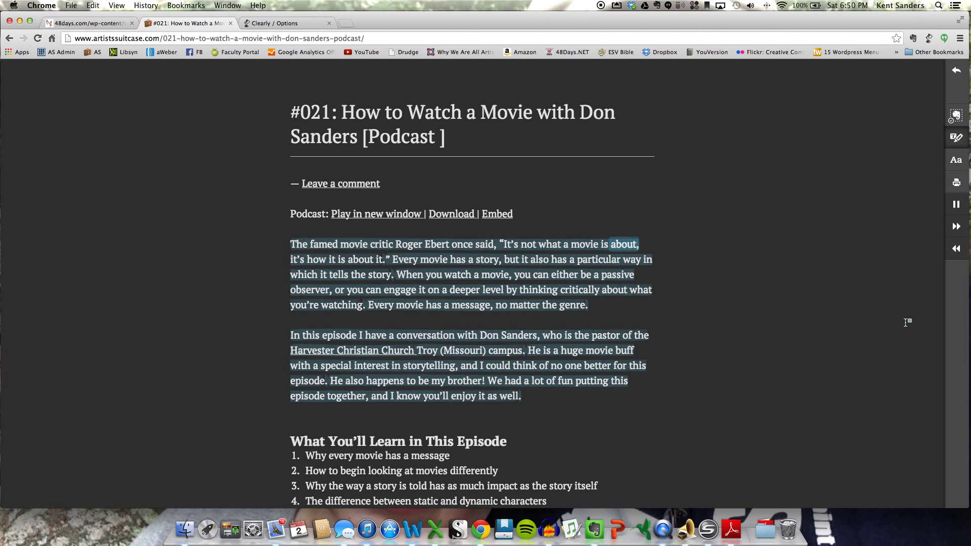
pyautogui.click(956, 205)
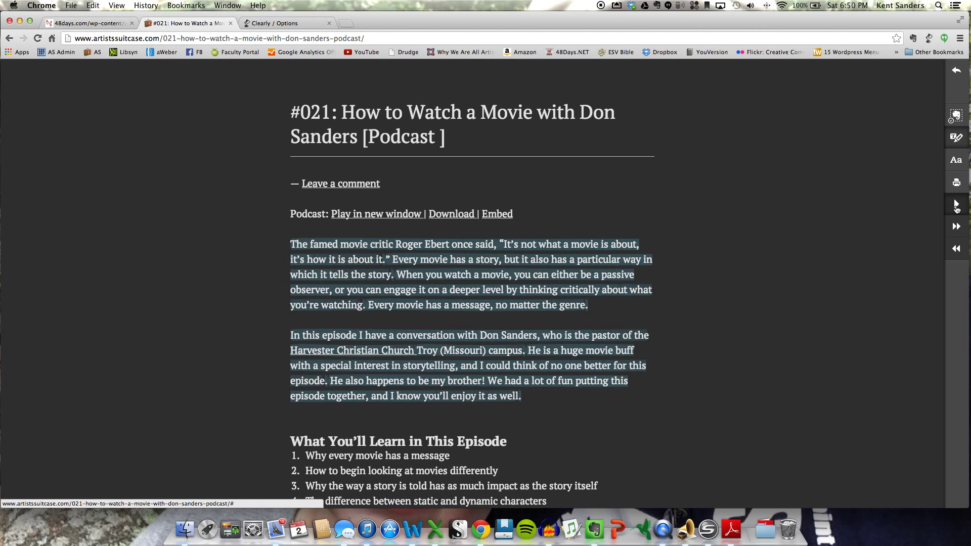